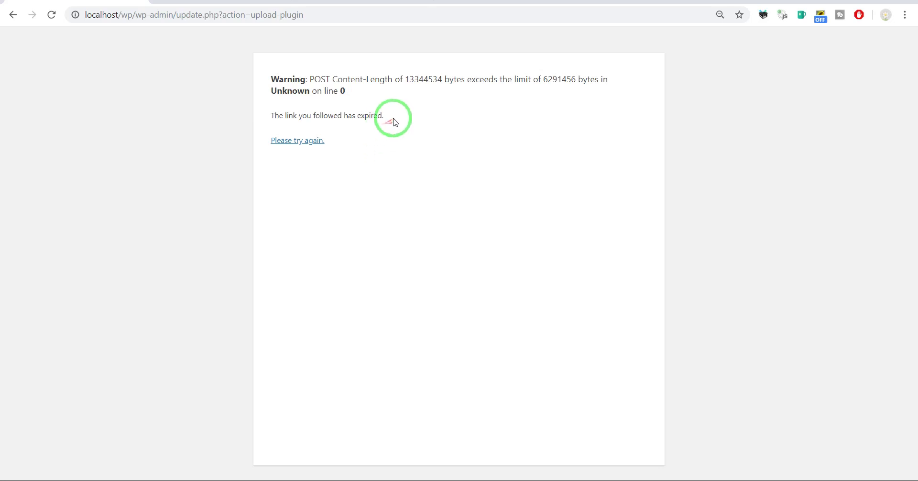
Step: Return to the Add Plugins page and try to upload and install youtubomatic-youtube-post-generator.zip
left_click_drag(389, 115, 271, 116)
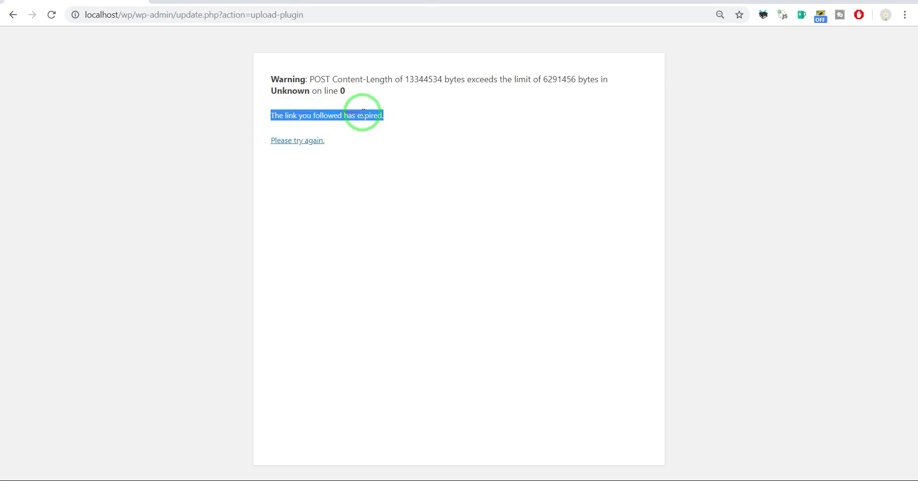
left_click(13, 15)
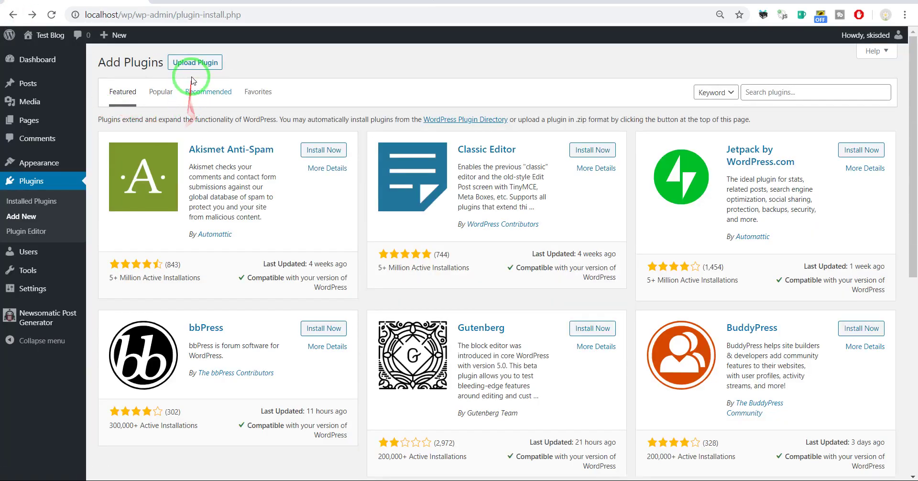
left_click(191, 67)
left_click(407, 159)
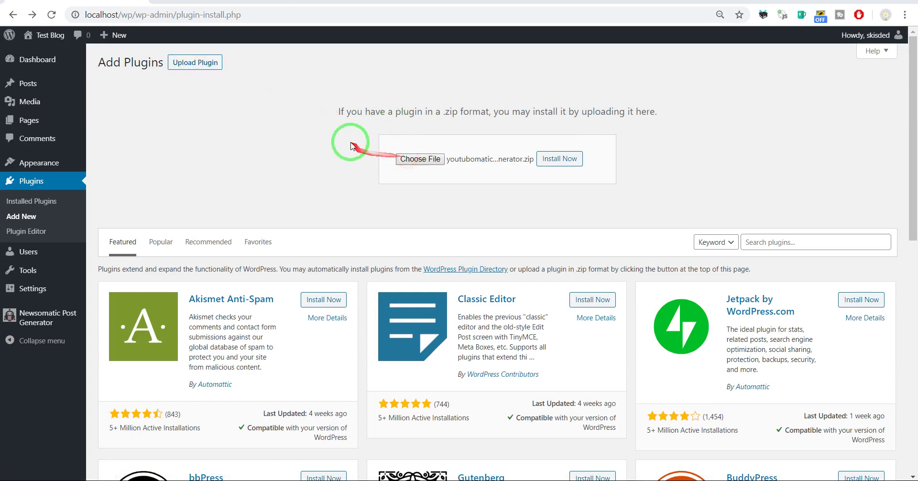
left_click_drag(450, 62, 446, 181)
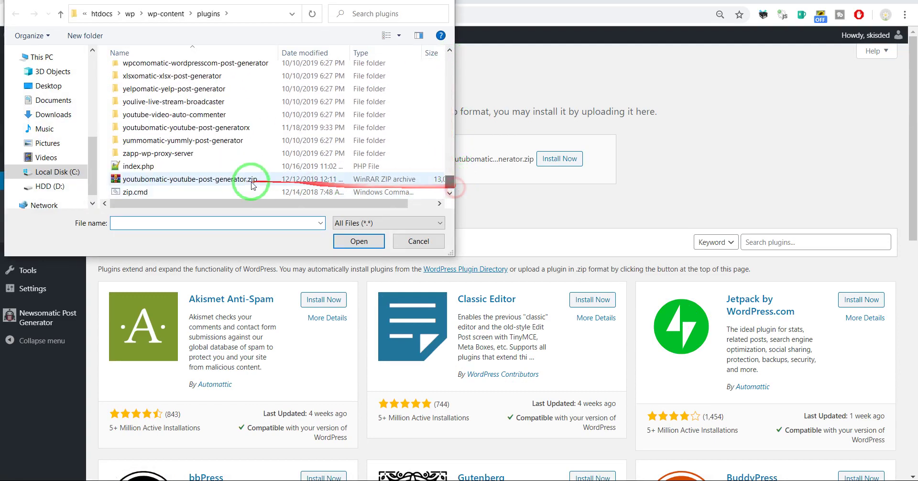
left_click(221, 179)
double_click(221, 178)
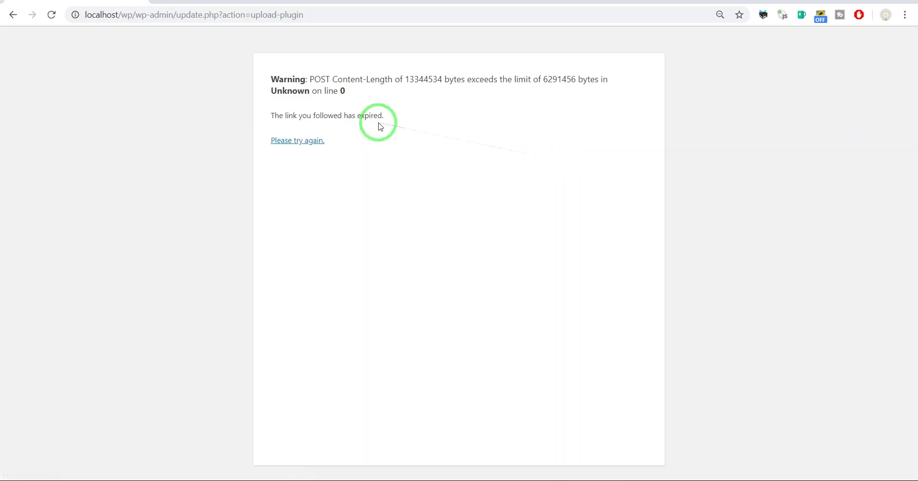
Step: Examine the upload error message about the followed link and go back to the Add Plugins page
left_click_drag(385, 116, 273, 117)
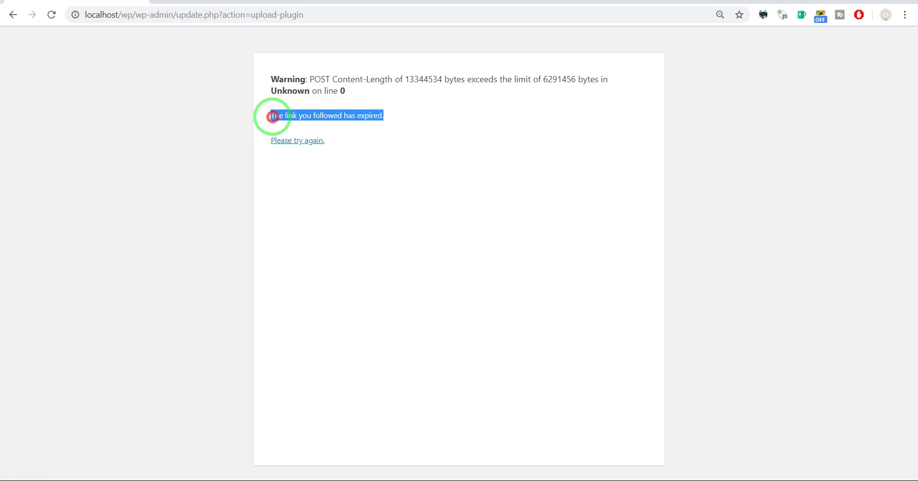
left_click(273, 117)
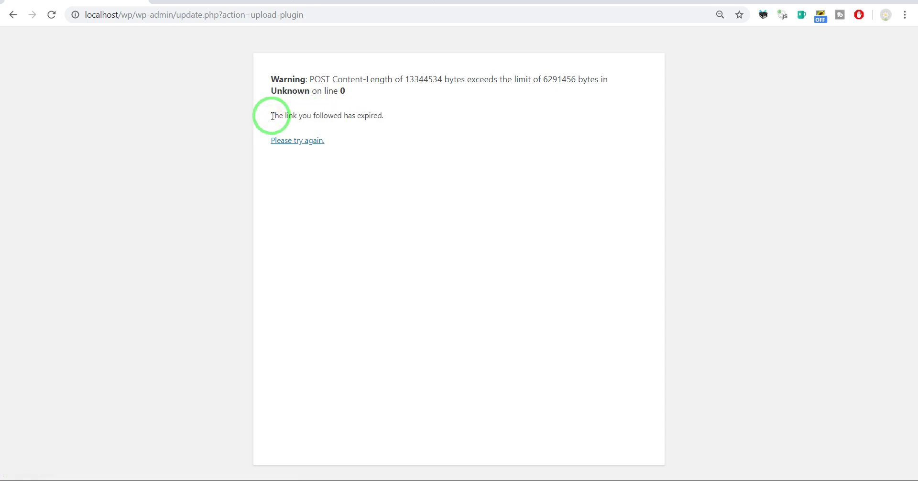
left_click(13, 14)
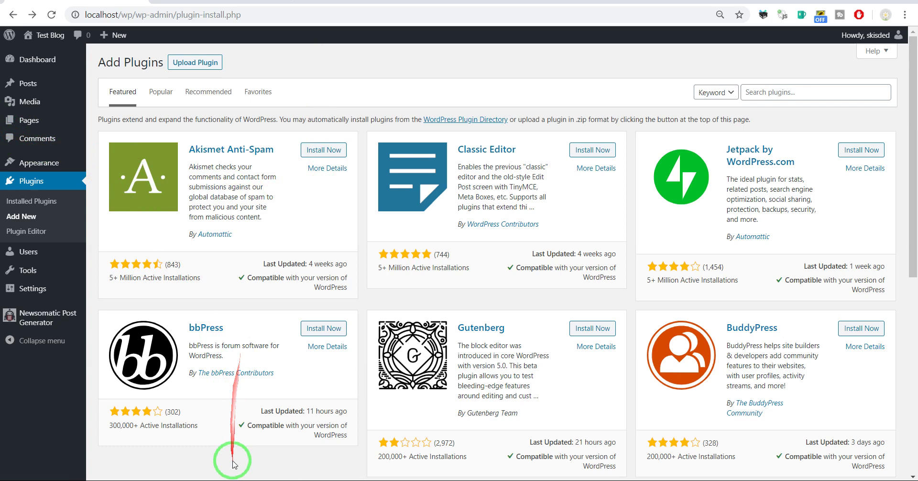
Step: Switch to File Explorer, browse from the plugins folder up to the xampp folder, and open php.ini in the text editor
left_click(282, 480)
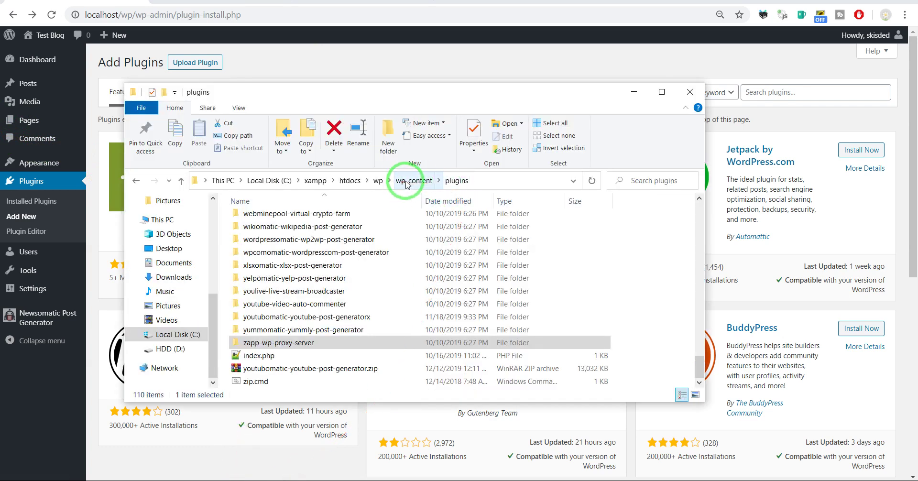
left_click(350, 180)
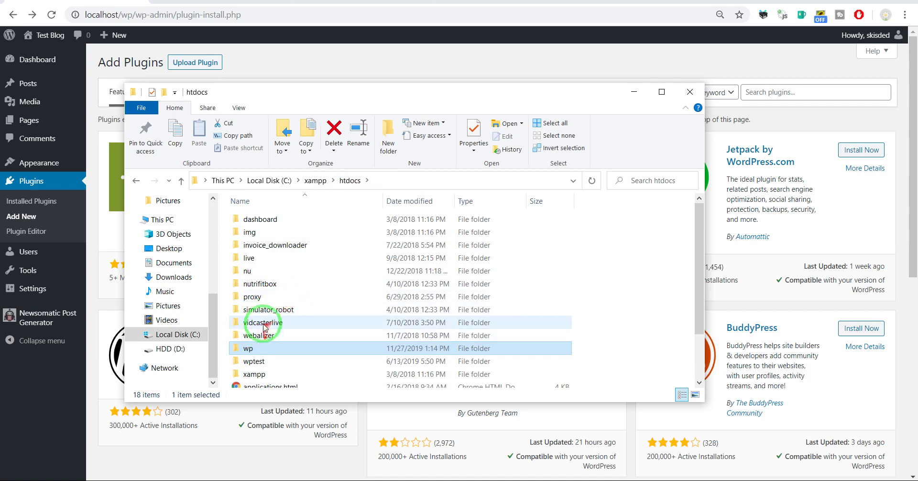
scroll(264, 264, "down", 2)
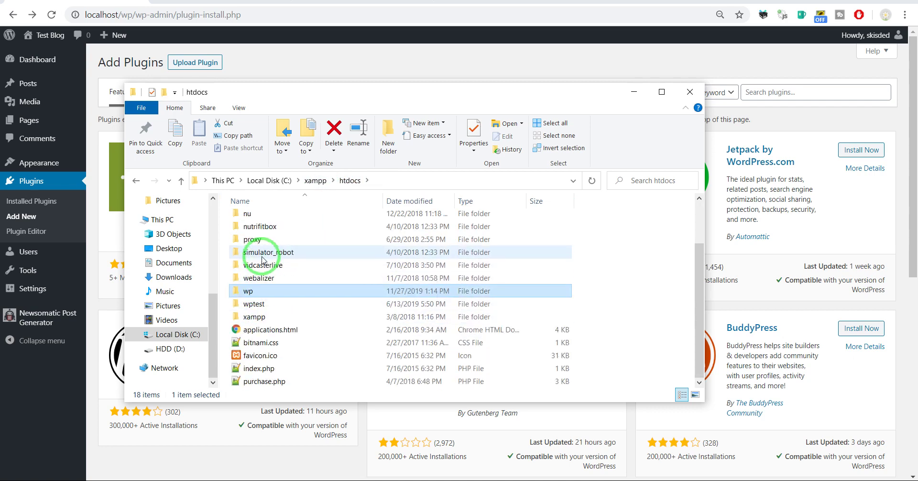
scroll(263, 261, "up", 2)
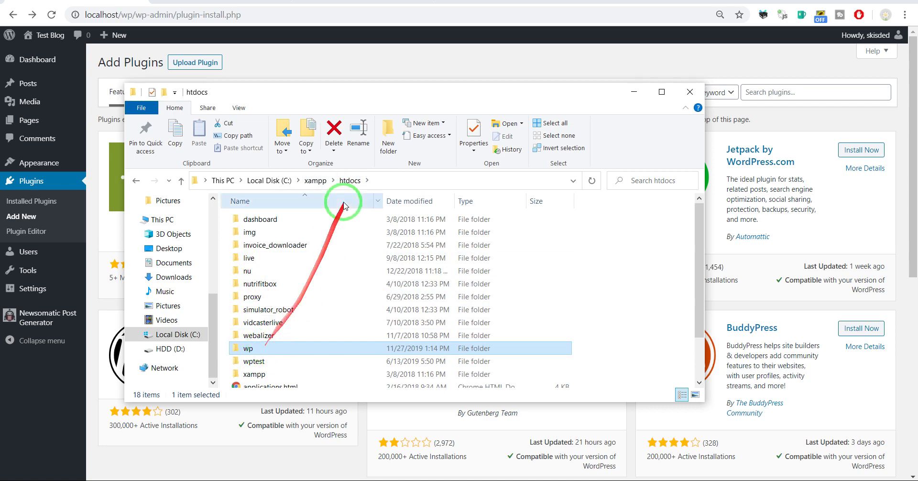
left_click(313, 180)
scroll(261, 347, "down", 3)
double_click(249, 297)
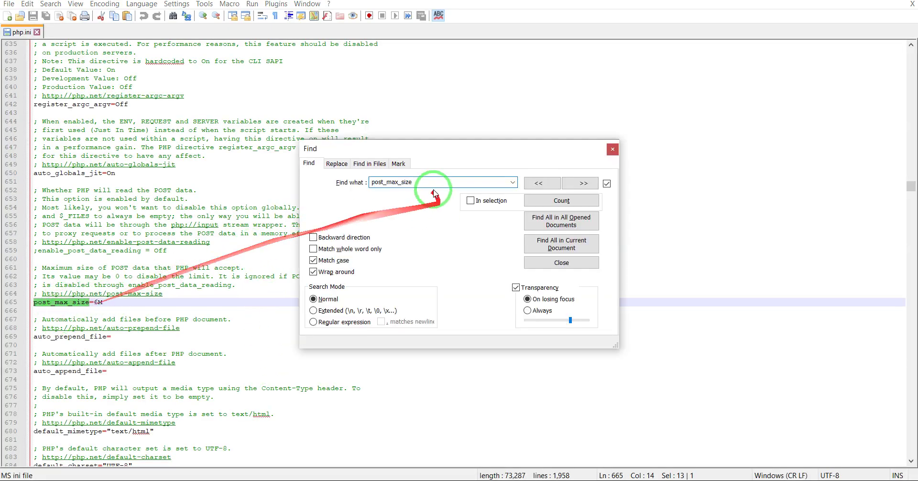
Step: Set post_max_size to 100M in php.ini, save the file and close the search dialog
left_click_drag(414, 183, 372, 181)
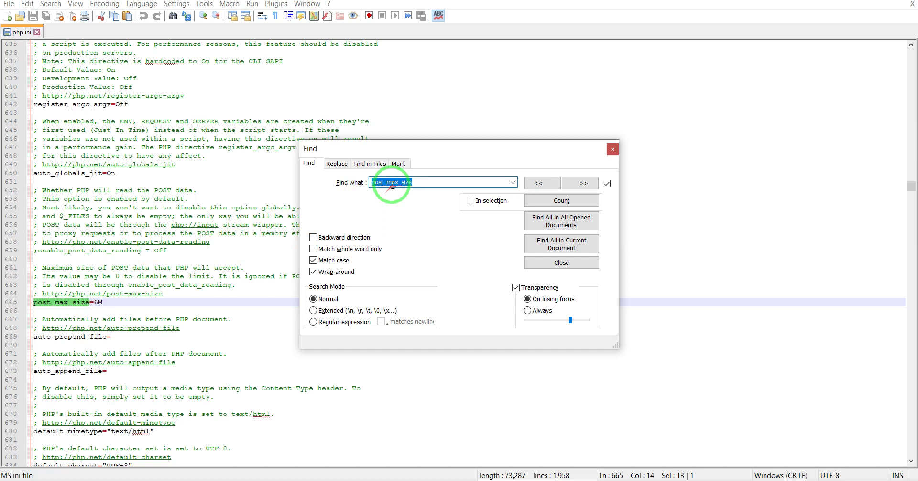
left_click(97, 302)
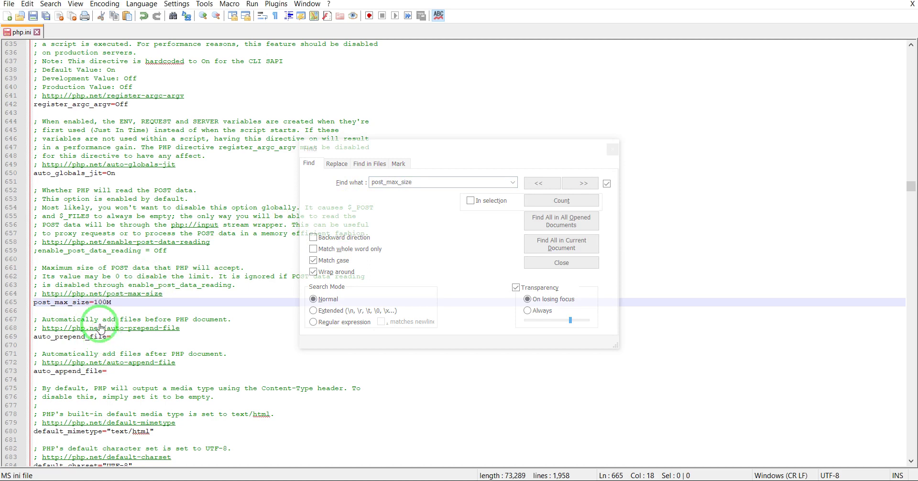
left_click(101, 301)
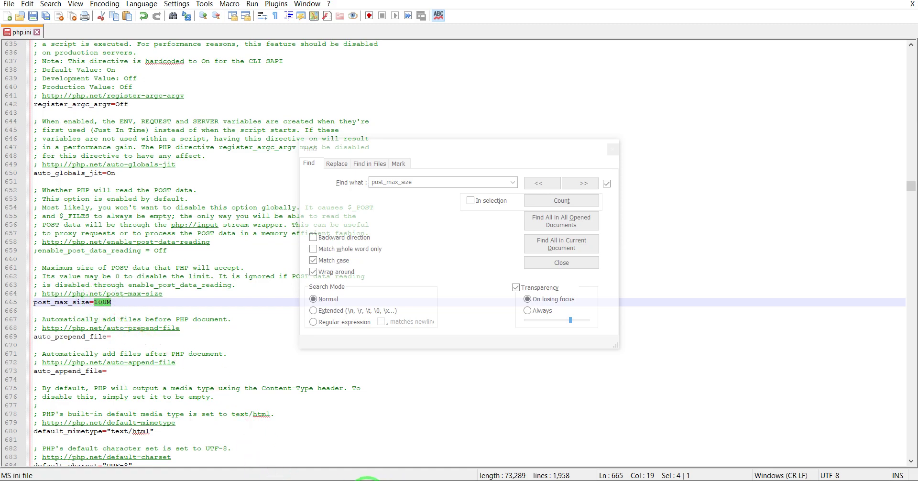
left_click(366, 478)
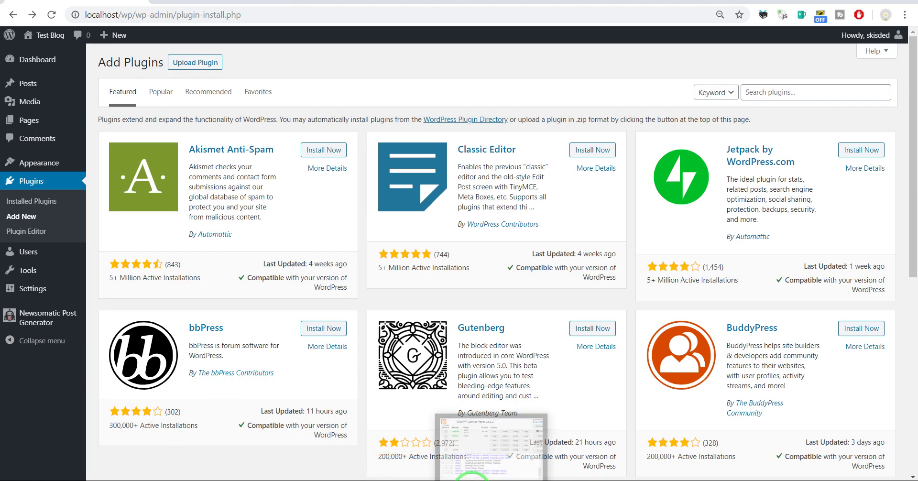
left_click(466, 478)
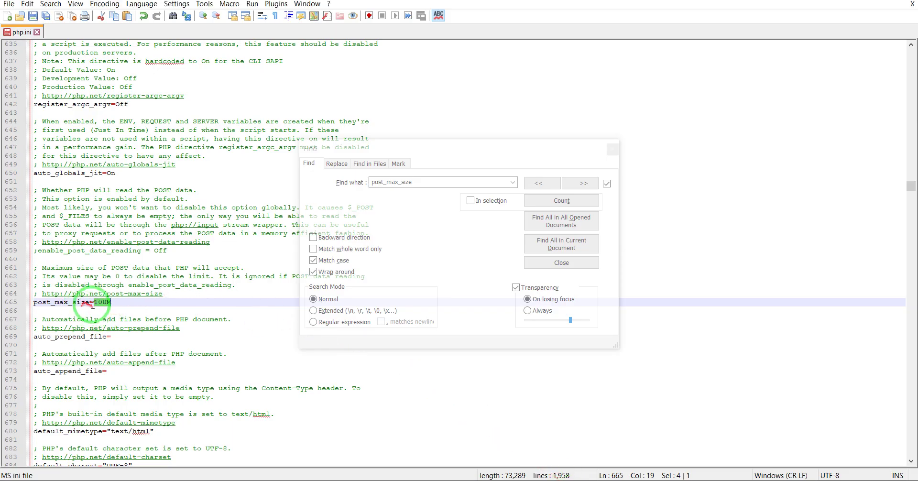
left_click(613, 149)
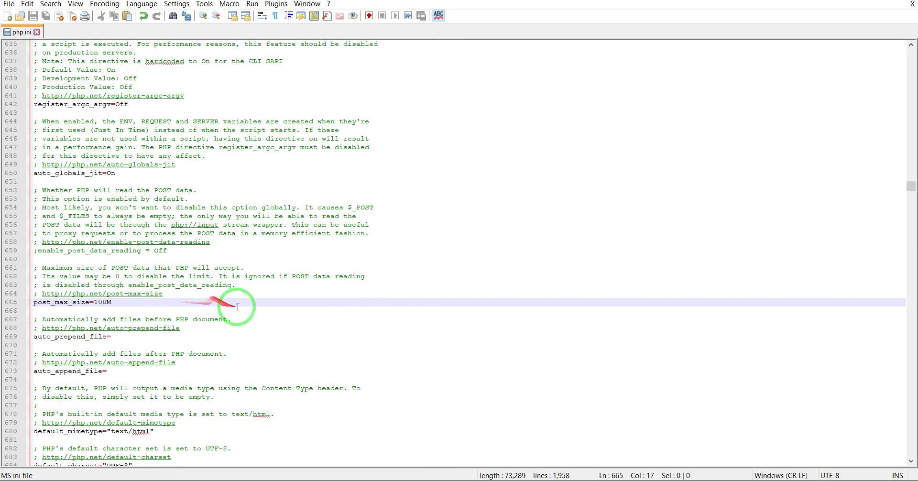
Step: Switch to the XAMPP Control Panel, stop and restart Apache, and minimize the control panel
left_click(444, 480)
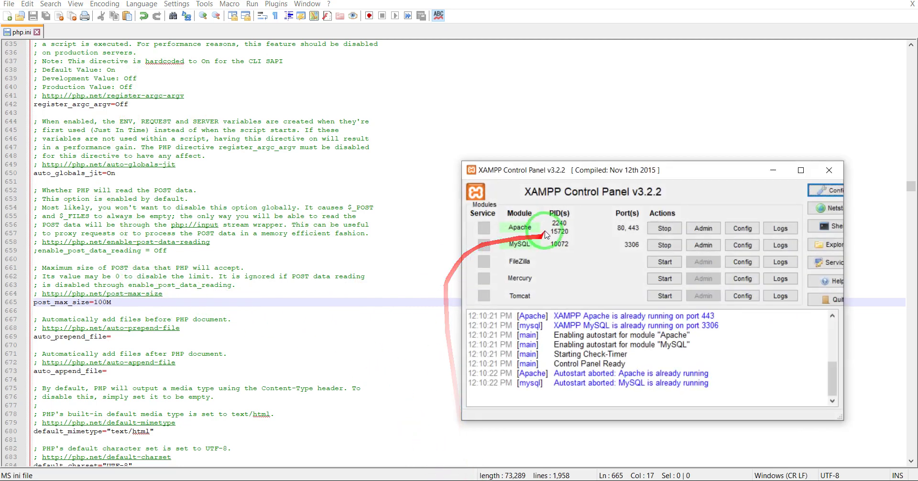
left_click(664, 229)
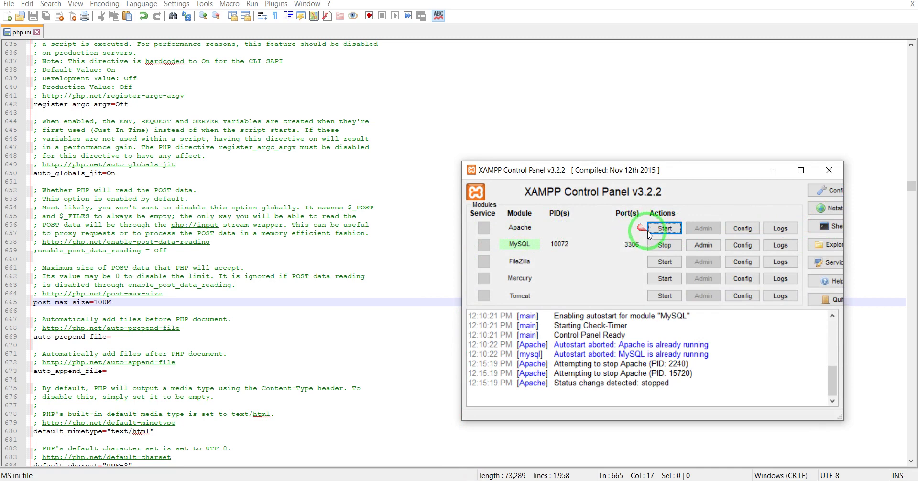
left_click(660, 230)
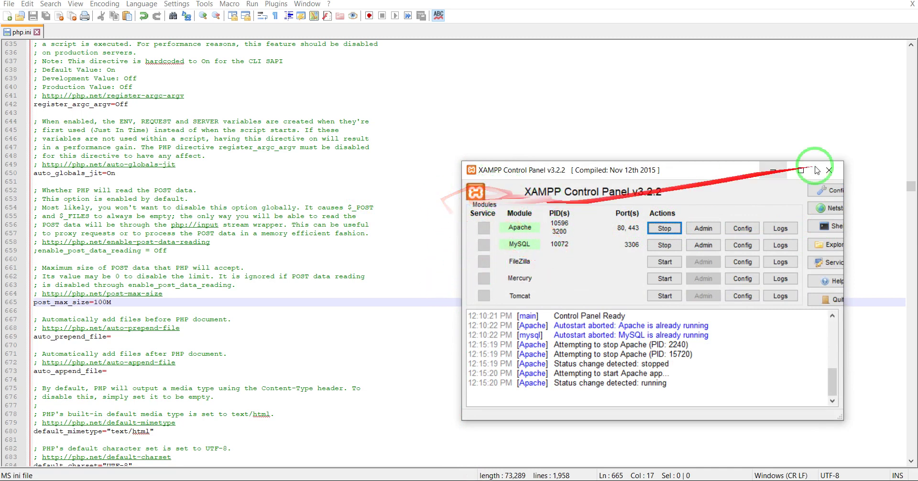
left_click(773, 171)
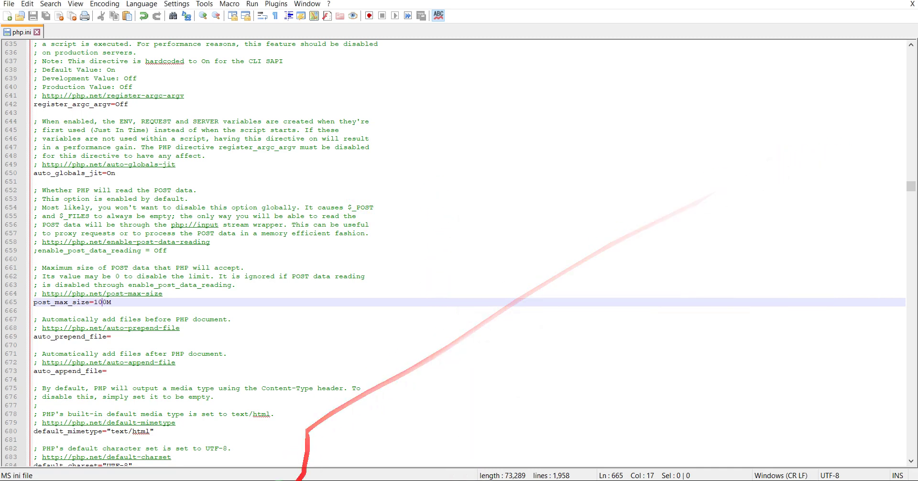
Step: Switch to the browser, reload the Add Plugins page, and upload and install youtubomatic-youtube-post-generator.zip
left_click(350, 478)
left_click(51, 14)
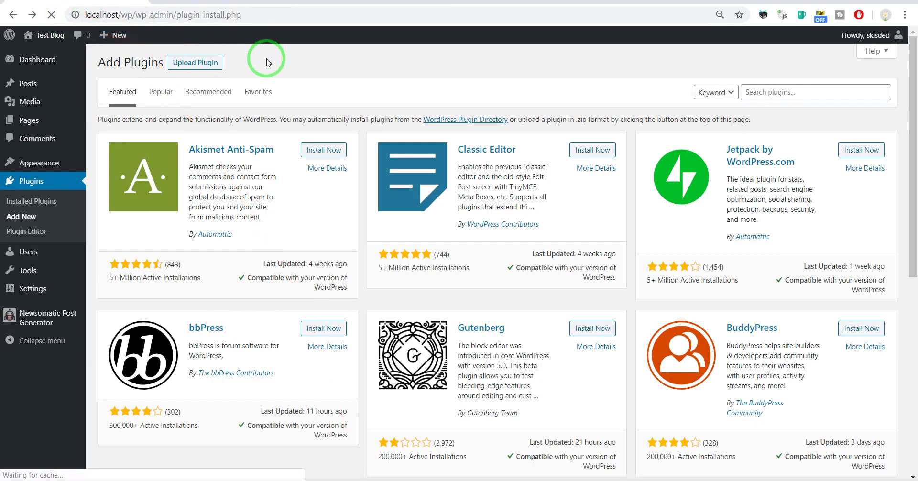
left_click(180, 66)
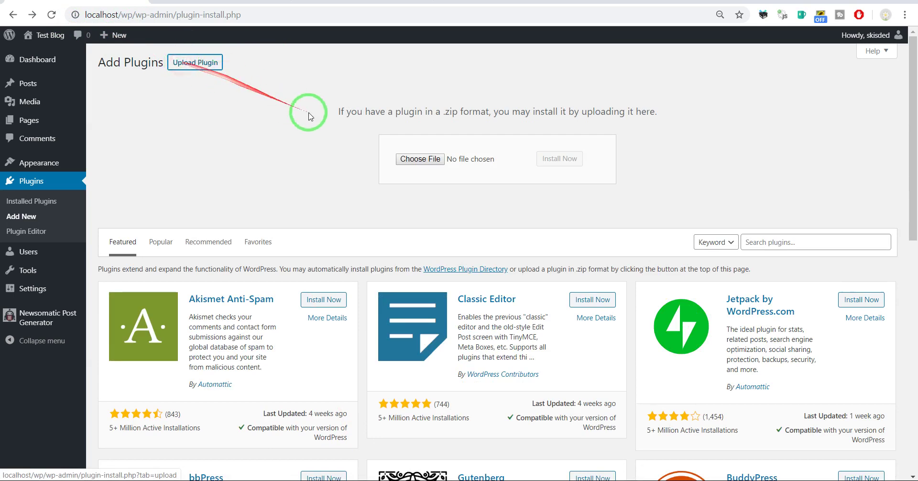
left_click(414, 160)
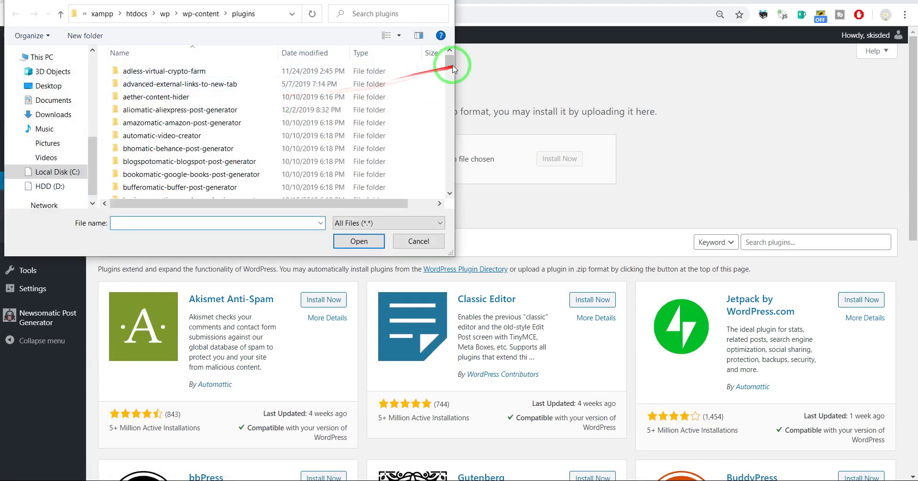
left_click_drag(450, 60, 449, 187)
double_click(190, 180)
left_click(543, 159)
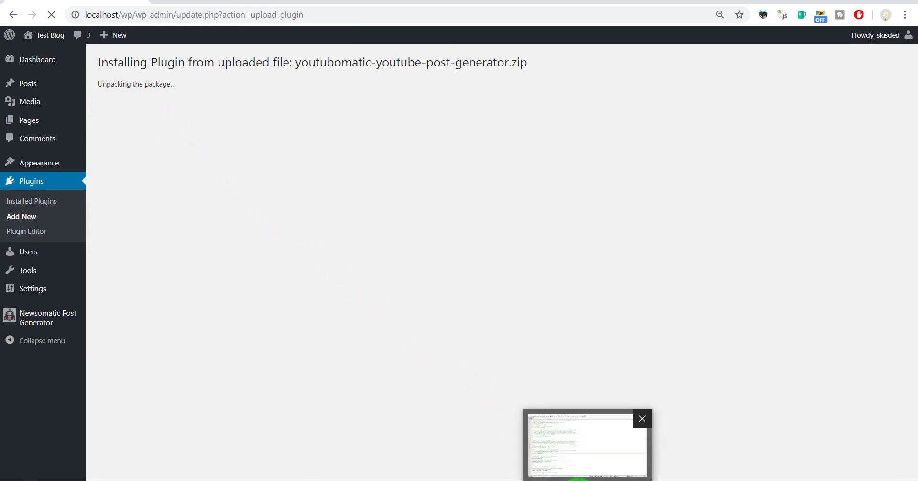
Step: Switch back to php.ini, search for "max_uplo" and "upload", and select the upload_max_filesize directive name
left_click(578, 479)
key("ctrl+f")
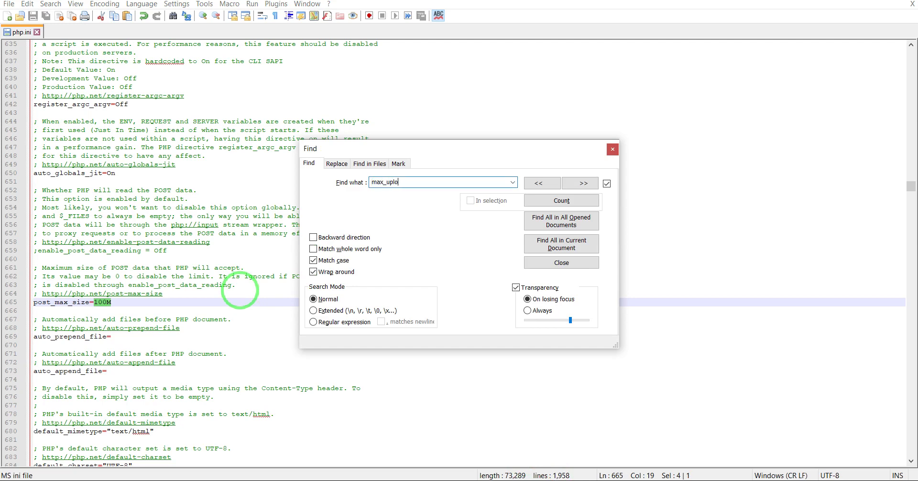
type("max_uplo")
key("Return")
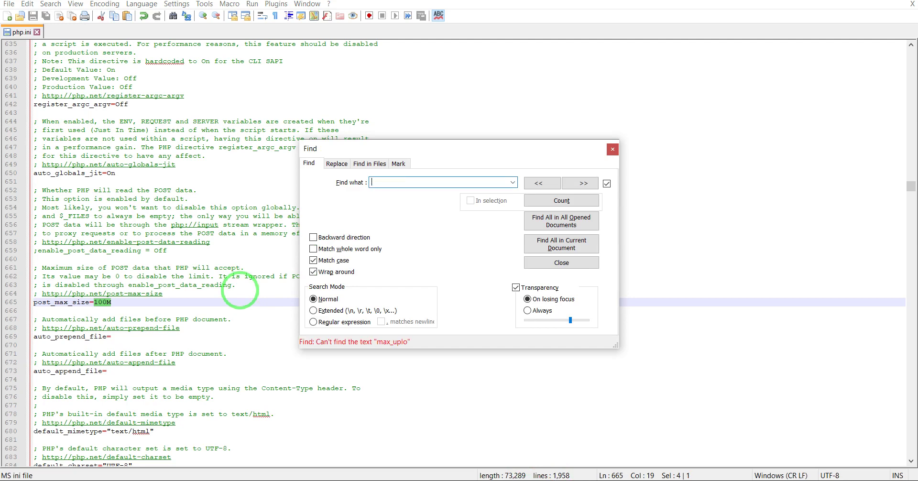
type("upload")
key("Return")
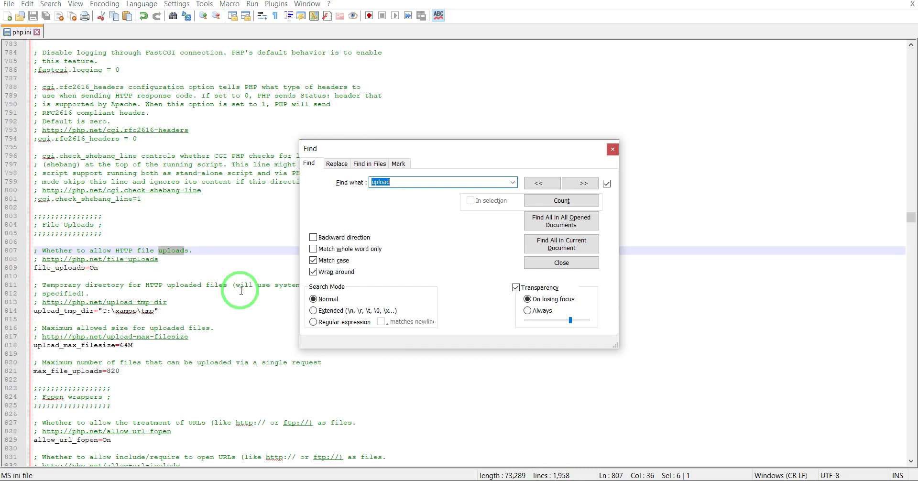
key("Return")
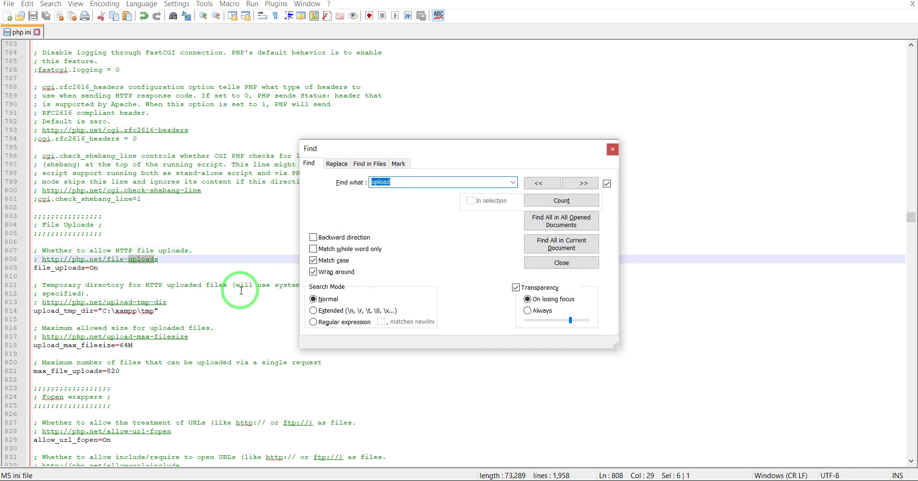
double_click(56, 345)
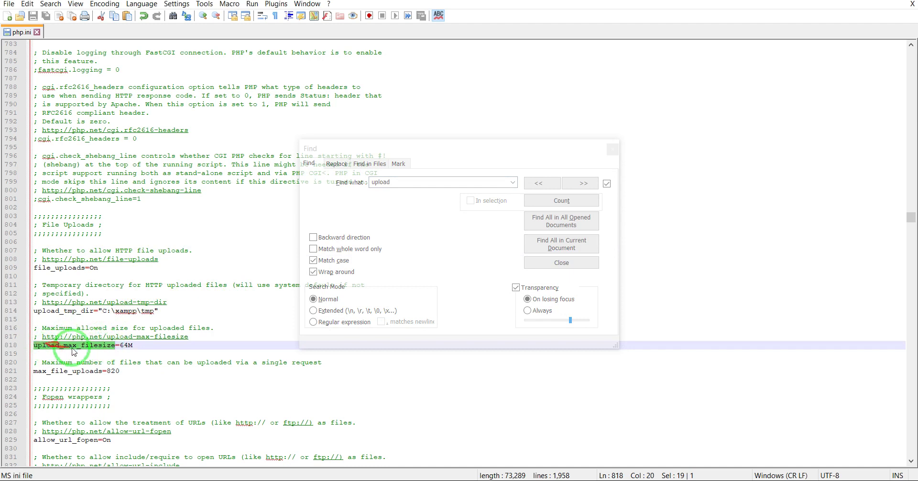